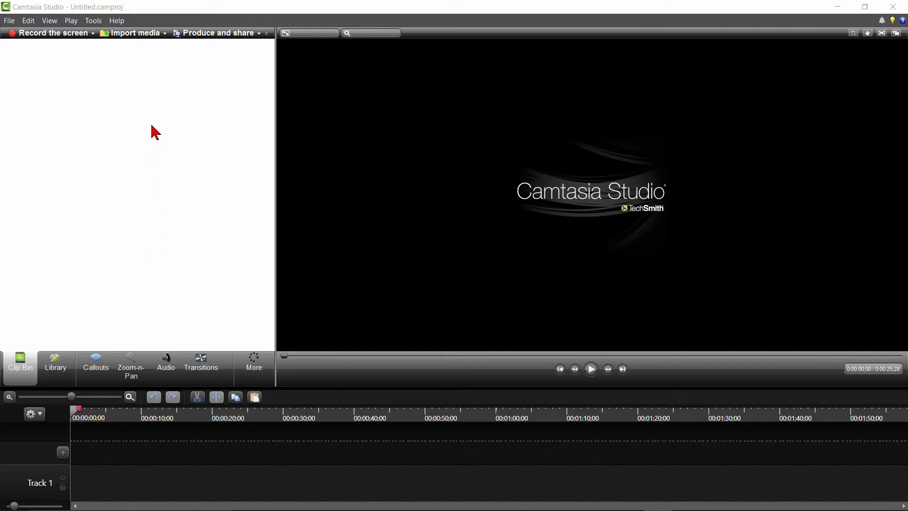
- Import the Sleeping-729-Pixabay and swimmers-588721721-pexels.com videos together into the Clip Bin
{"action": "left_click", "coordinate": [134, 37]}
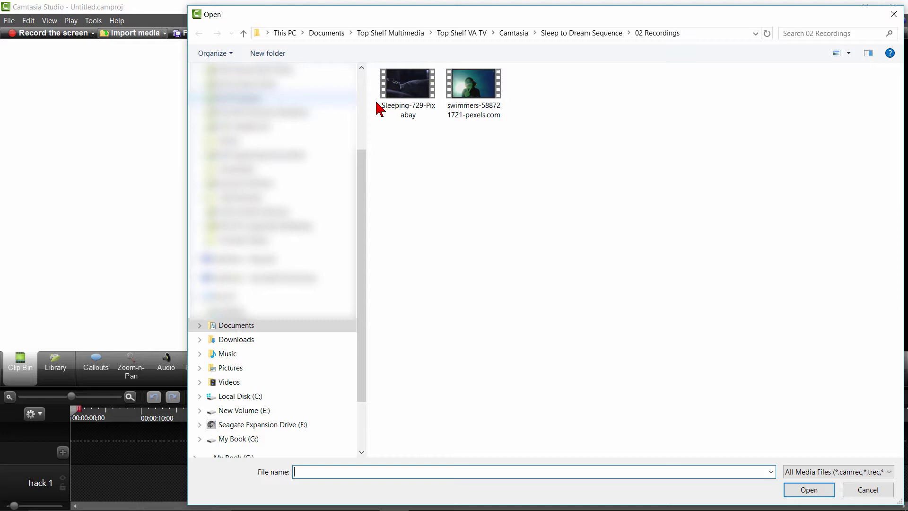
{"action": "left_click", "coordinate": [402, 105]}
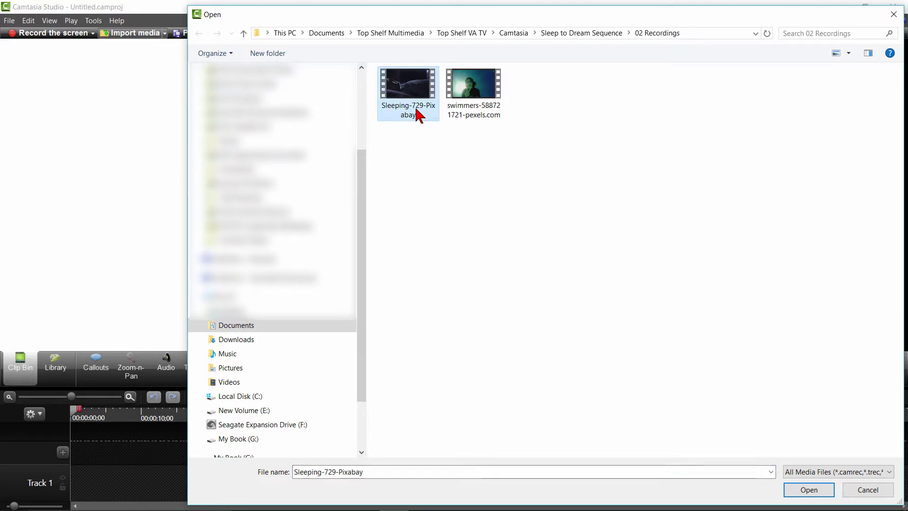
{"action": "left_click", "coordinate": [482, 111], "text": "ctrl"}
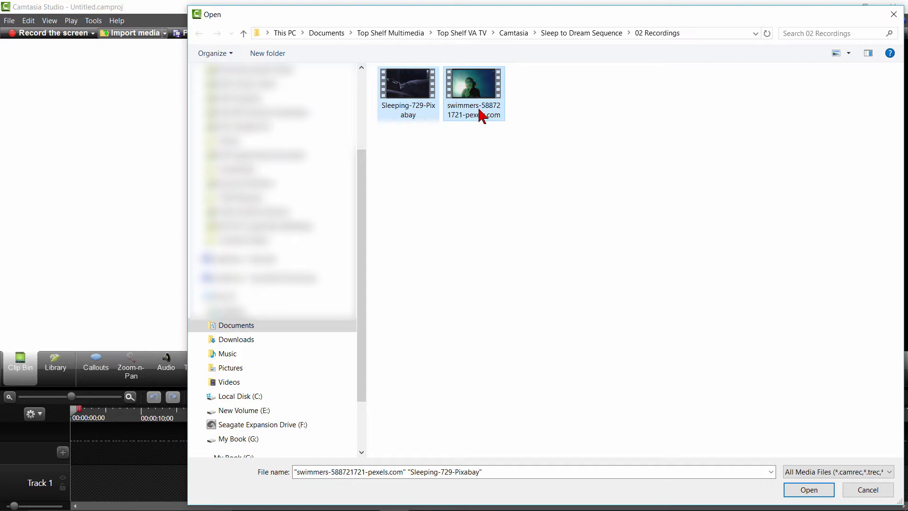
{"action": "left_click", "coordinate": [808, 493]}
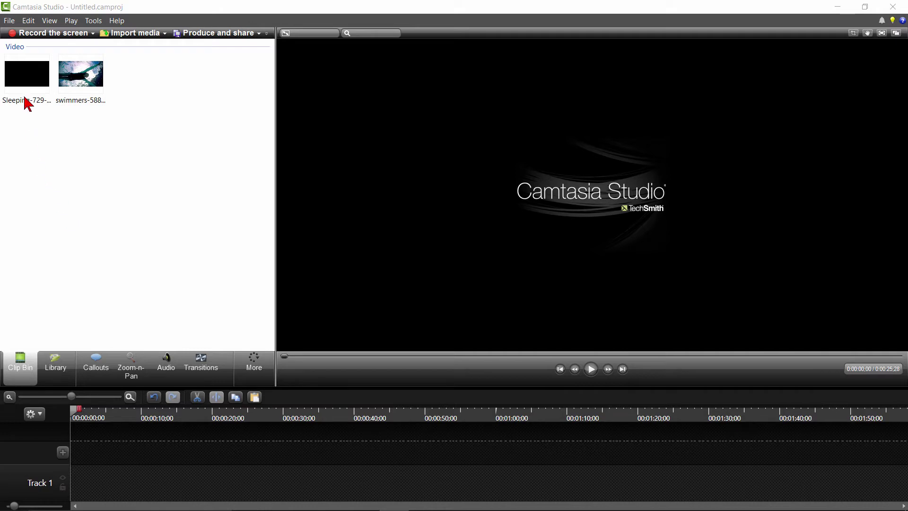
- Place the Sleeping clip on Track 1 and stretch it to fill the canvas
{"action": "left_click_drag", "start_coordinate": [19, 71], "coordinate": [90, 492]}
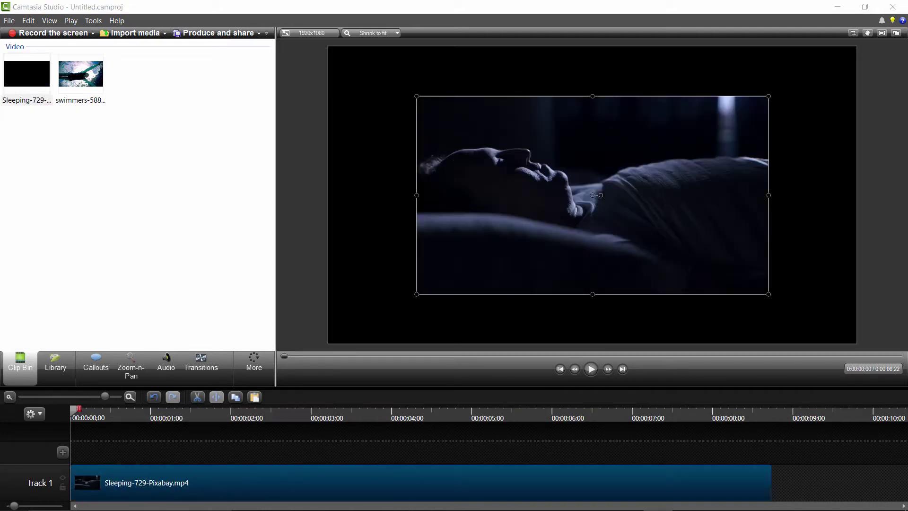
{"action": "left_click_drag", "start_coordinate": [417, 96], "coordinate": [329, 47]}
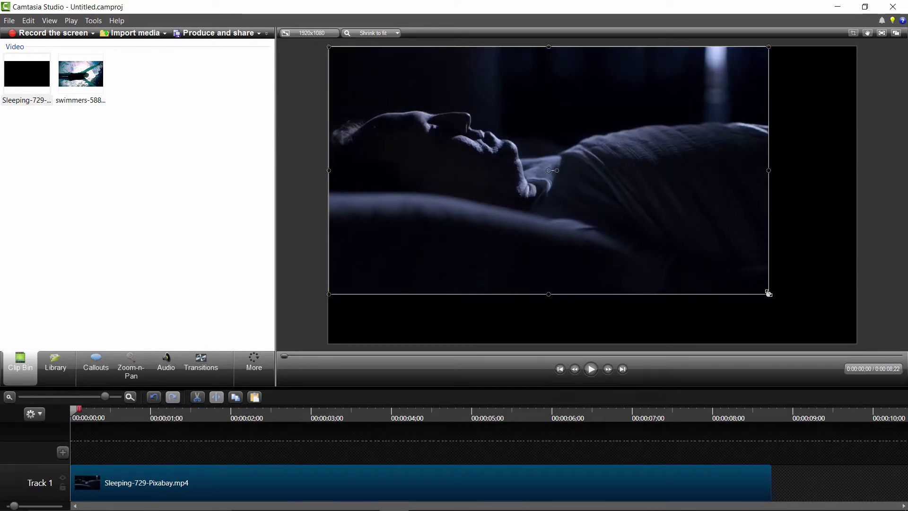
{"action": "left_click_drag", "start_coordinate": [768, 294], "coordinate": [819, 343]}
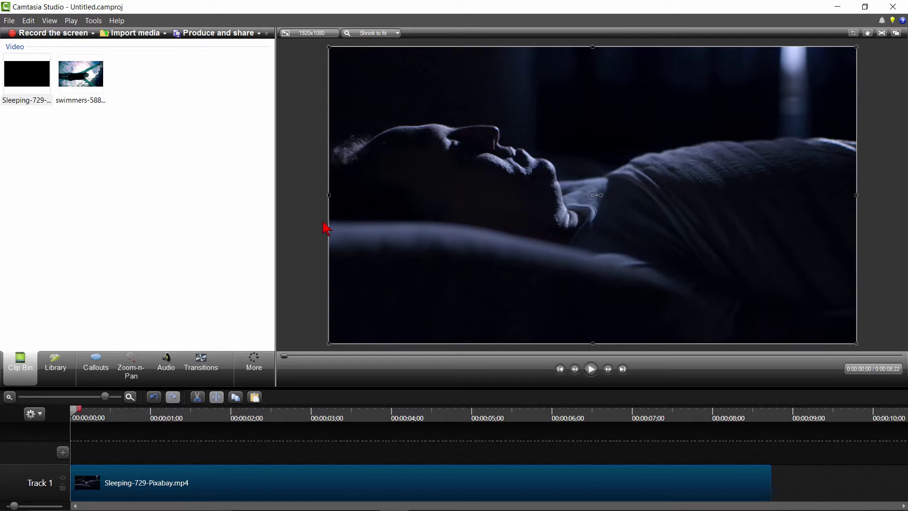
- Set the editing dimensions to 1080p HD (1920x1080)
{"action": "left_click", "coordinate": [311, 34]}
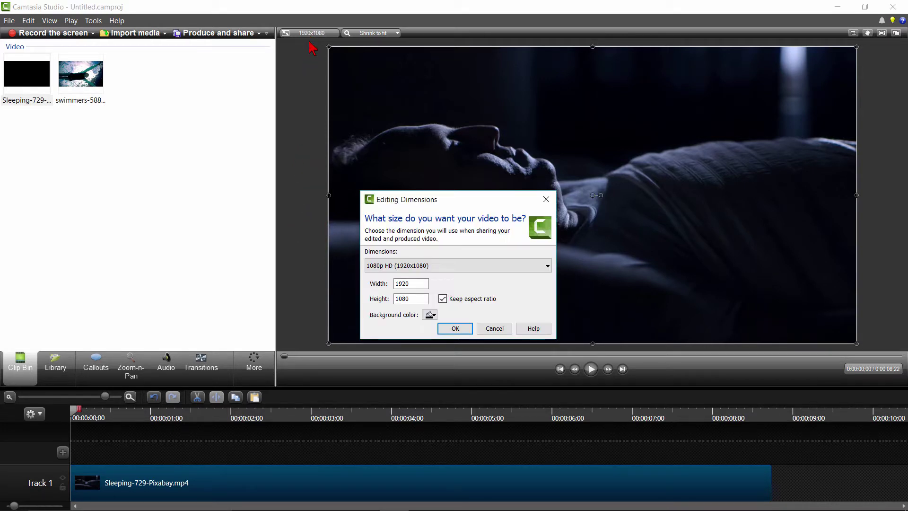
{"action": "left_click", "coordinate": [395, 266]}
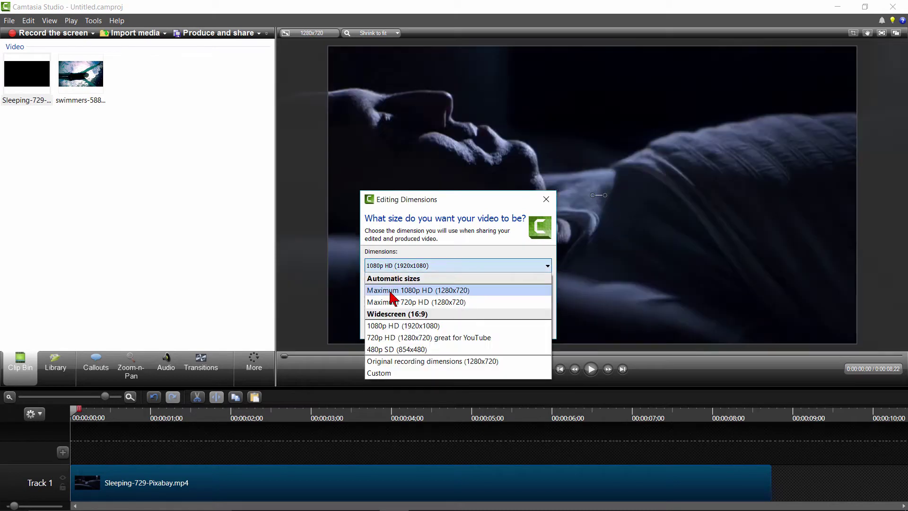
{"action": "left_click", "coordinate": [392, 291]}
{"action": "left_click", "coordinate": [453, 328]}
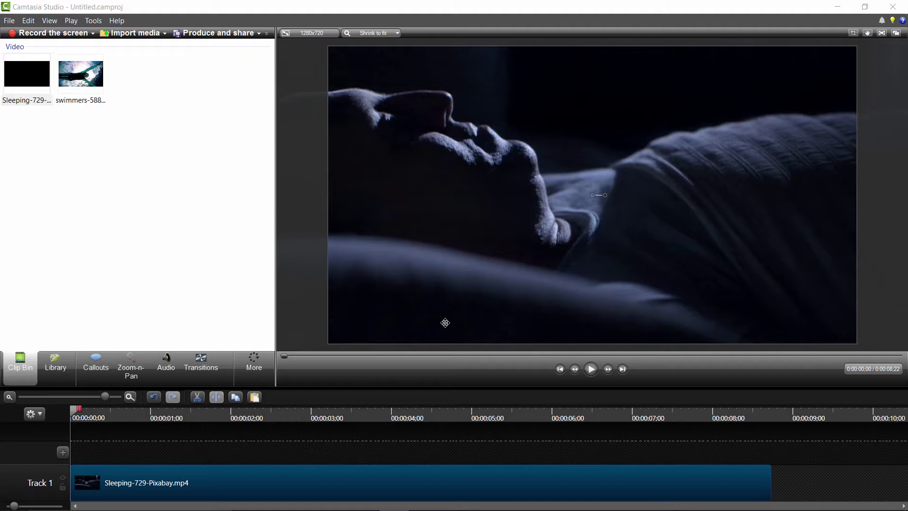
{"action": "left_click", "coordinate": [313, 34]}
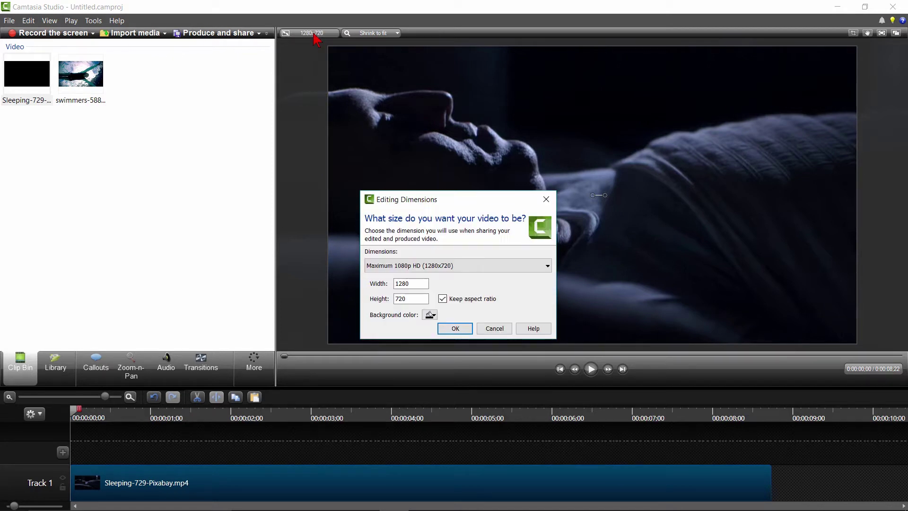
{"action": "left_click", "coordinate": [381, 265]}
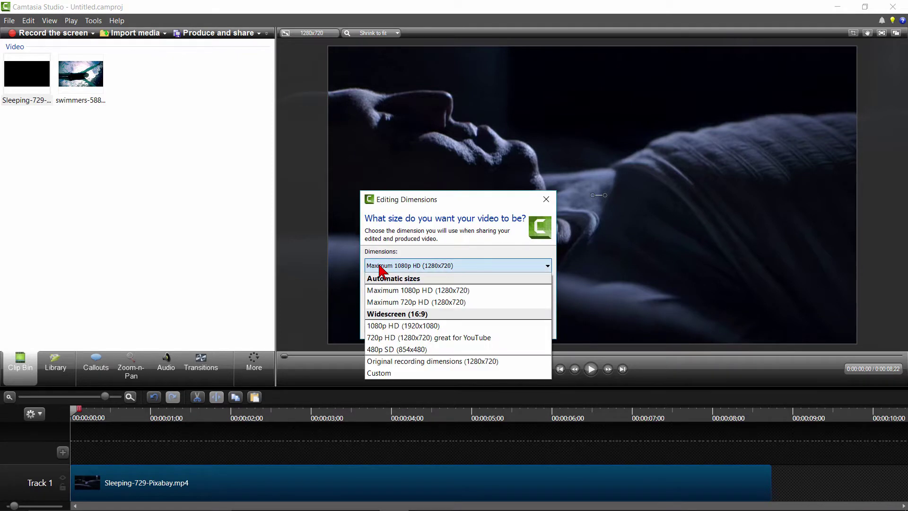
{"action": "left_click", "coordinate": [398, 327]}
{"action": "left_click", "coordinate": [455, 333]}
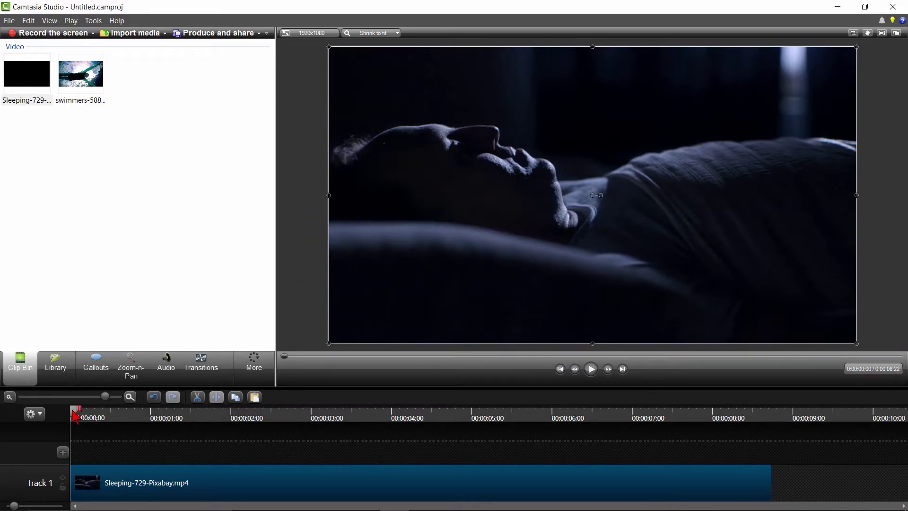
- Split the Sleeping clip at 00:00:07:15 and delete the tail piece
{"action": "left_click_drag", "start_coordinate": [76, 415], "coordinate": [673, 472]}
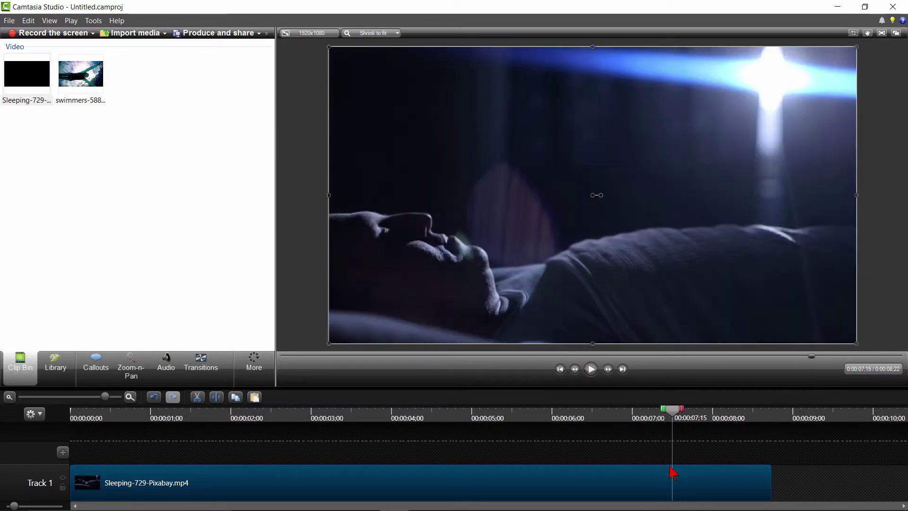
{"action": "key", "text": "s"}
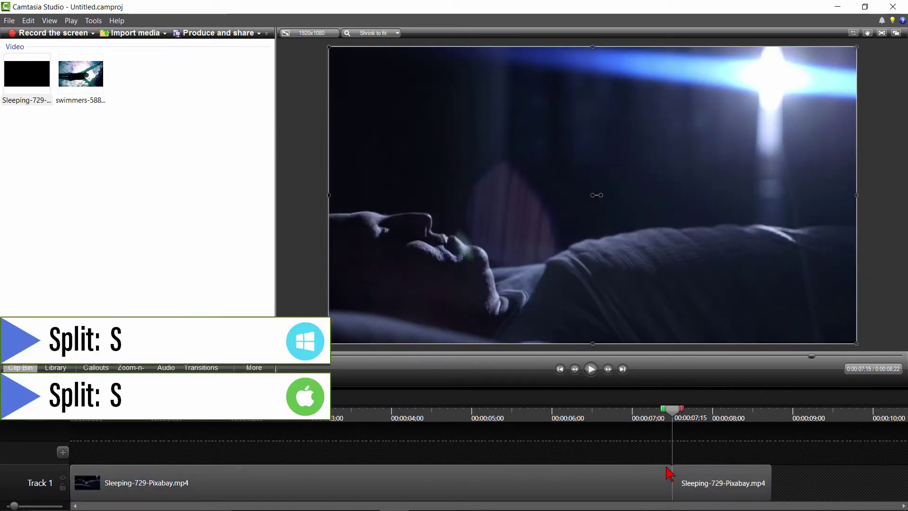
{"action": "left_click", "coordinate": [674, 486]}
{"action": "left_click", "coordinate": [666, 488]}
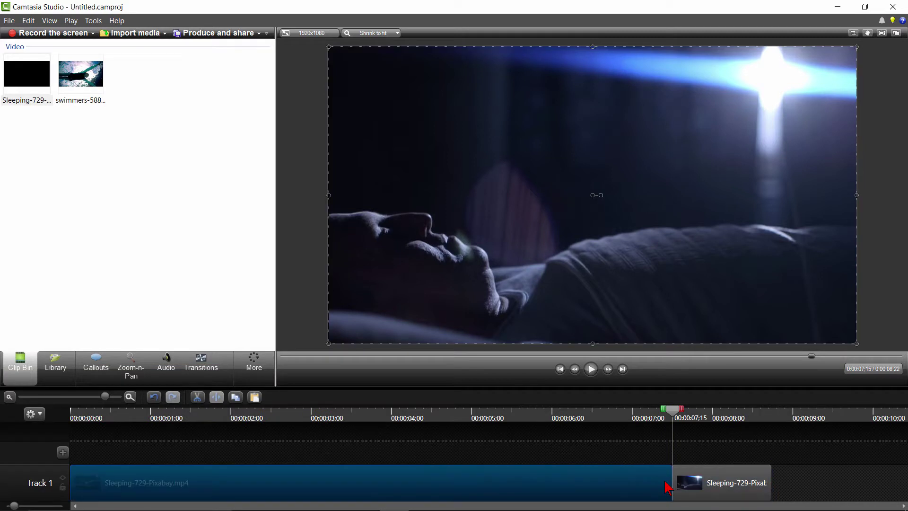
{"action": "key", "text": "ctrl+z"}
{"action": "left_click", "coordinate": [216, 399]}
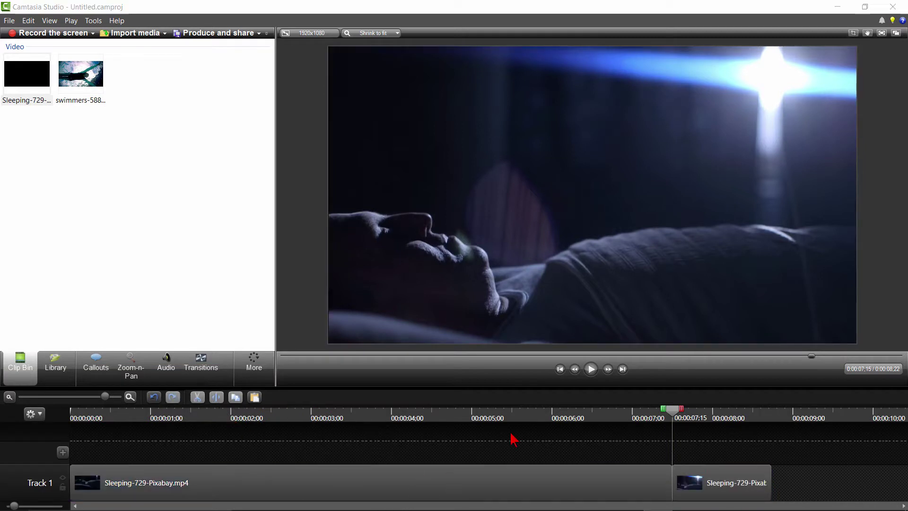
{"action": "left_click", "coordinate": [692, 478]}
{"action": "key", "text": "Delete"}
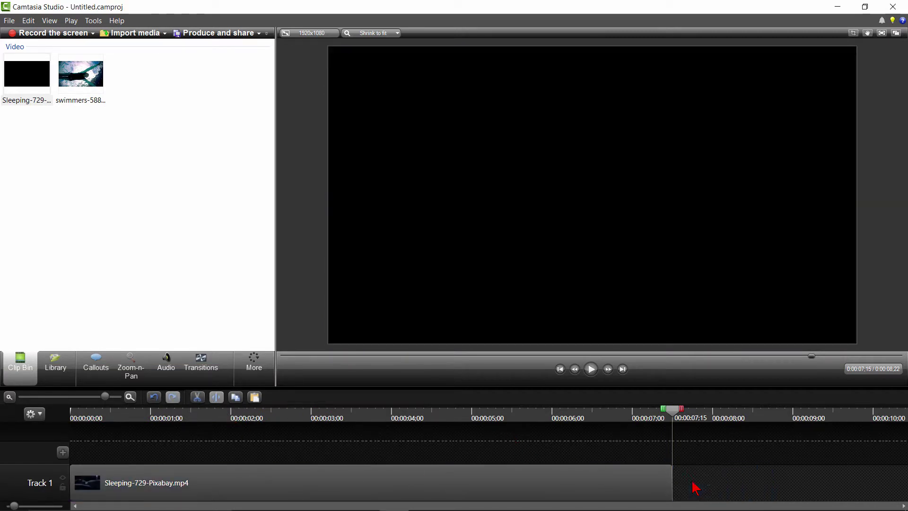
- Add the swimmers clip at the playhead after the Sleeping clip and stretch it to fill the canvas
{"action": "left_click_drag", "start_coordinate": [102, 97], "coordinate": [678, 488]}
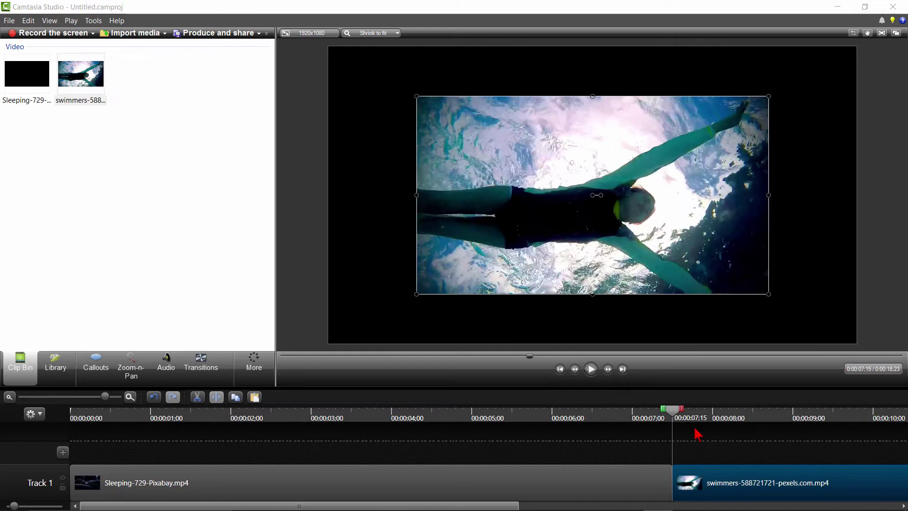
{"action": "key", "text": "Delete"}
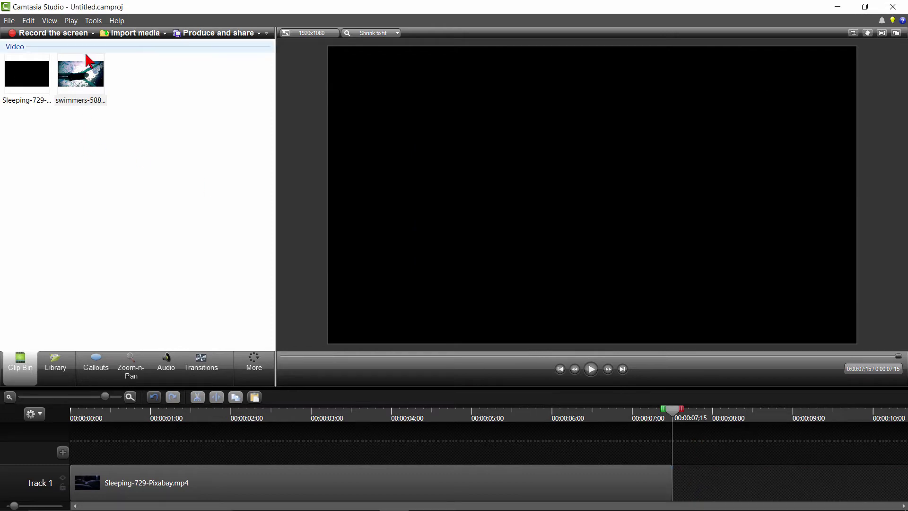
{"action": "right_click", "coordinate": [65, 77]}
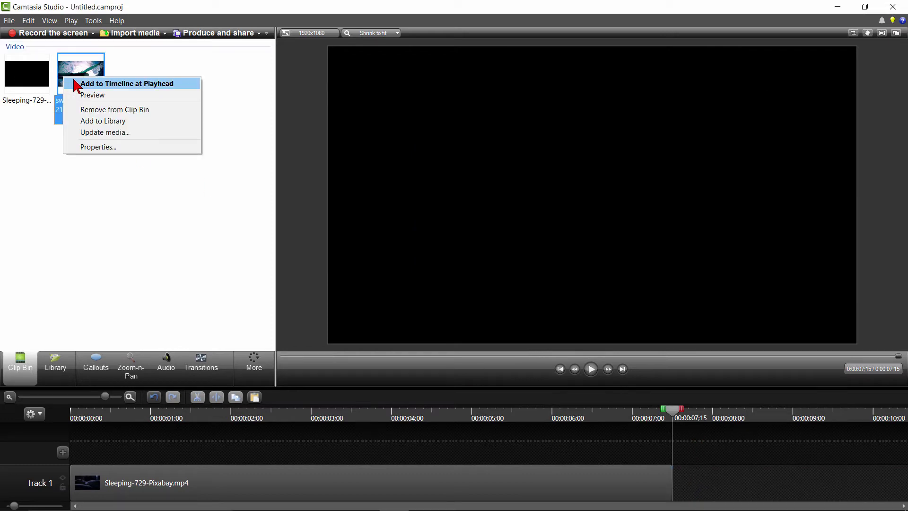
{"action": "left_click", "coordinate": [76, 84]}
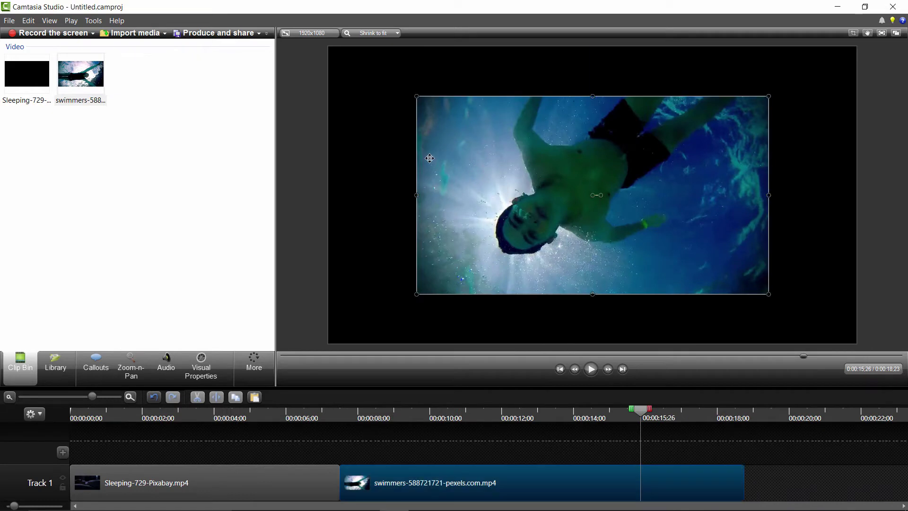
{"action": "left_click_drag", "start_coordinate": [416, 96], "coordinate": [329, 46]}
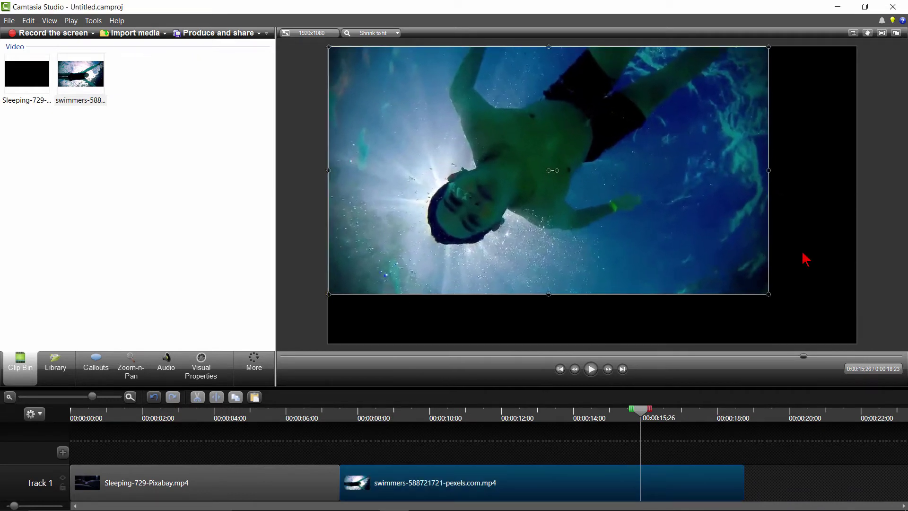
{"action": "left_click_drag", "start_coordinate": [768, 294], "coordinate": [853, 339]}
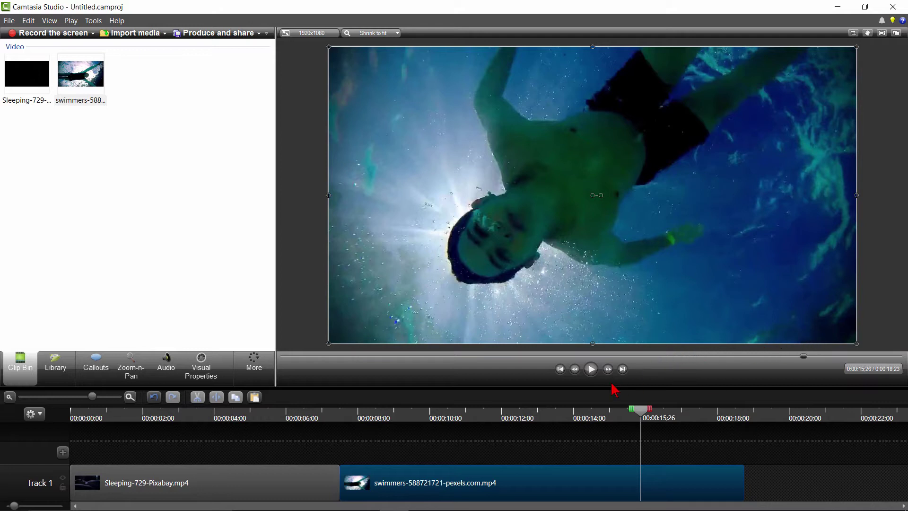
- Select the Sleeping clip and move the playhead to 00:00:18:23, the swimmers clip's end
{"action": "left_click", "coordinate": [203, 489]}
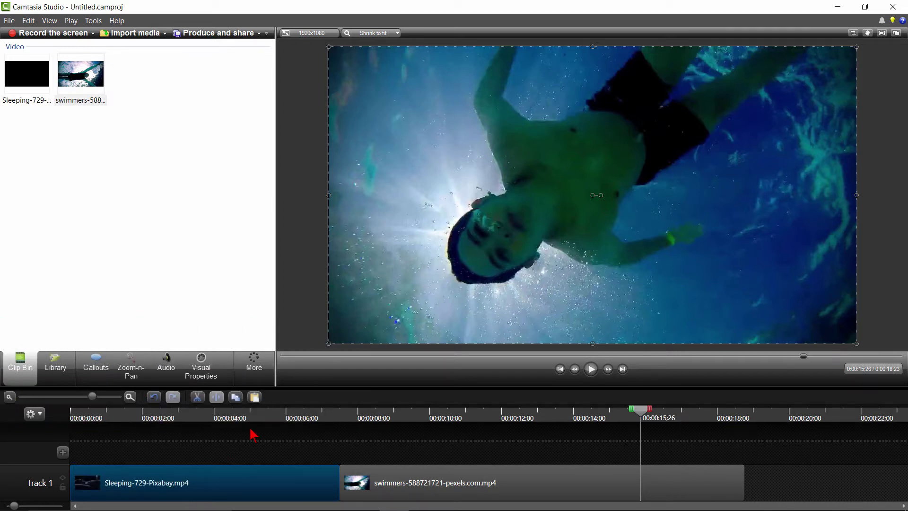
{"action": "left_click_drag", "start_coordinate": [639, 409], "coordinate": [746, 427]}
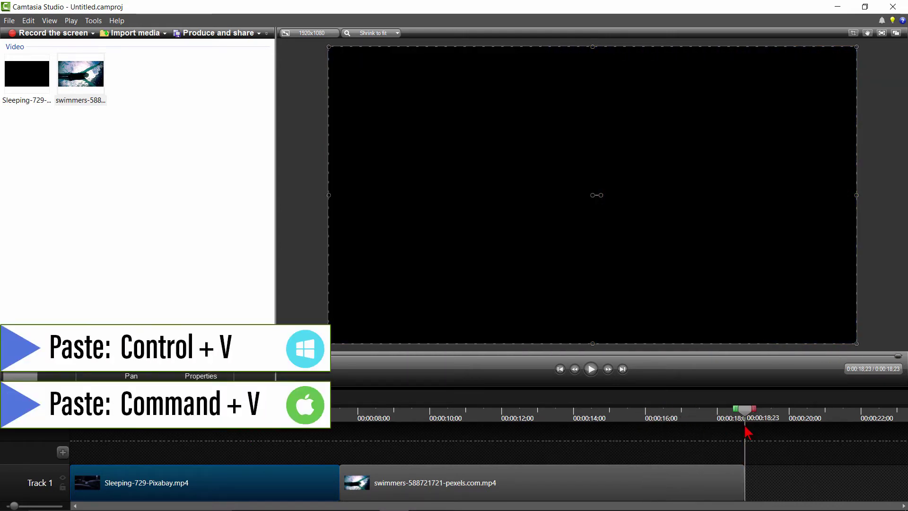
- Paste a second Sleeping clip at 00:00:18:23 after the swimmers clip, then select the swimmers clip
{"action": "key", "text": "ctrl+v"}
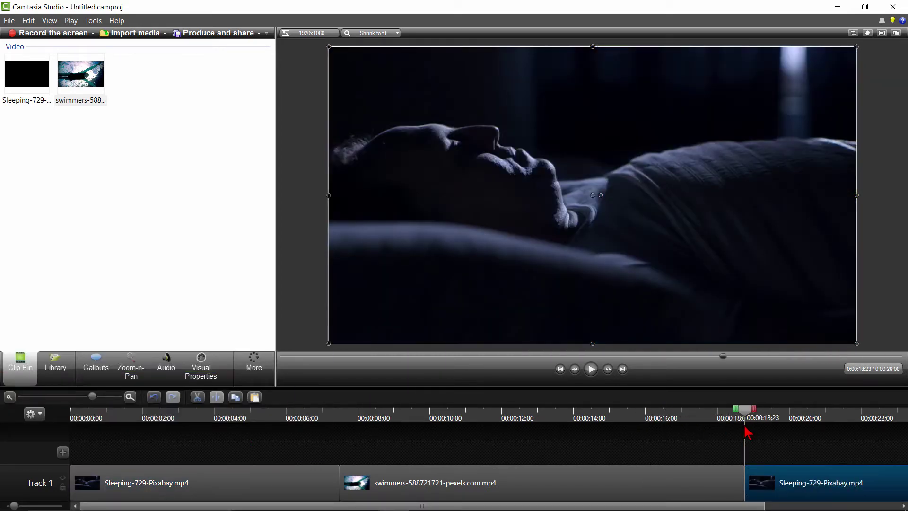
{"action": "left_click", "coordinate": [760, 483]}
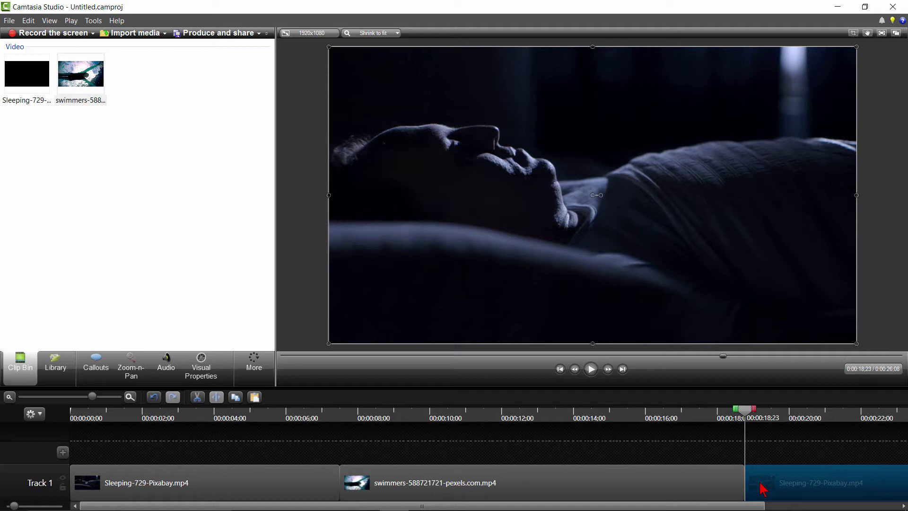
{"action": "left_click", "coordinate": [634, 492]}
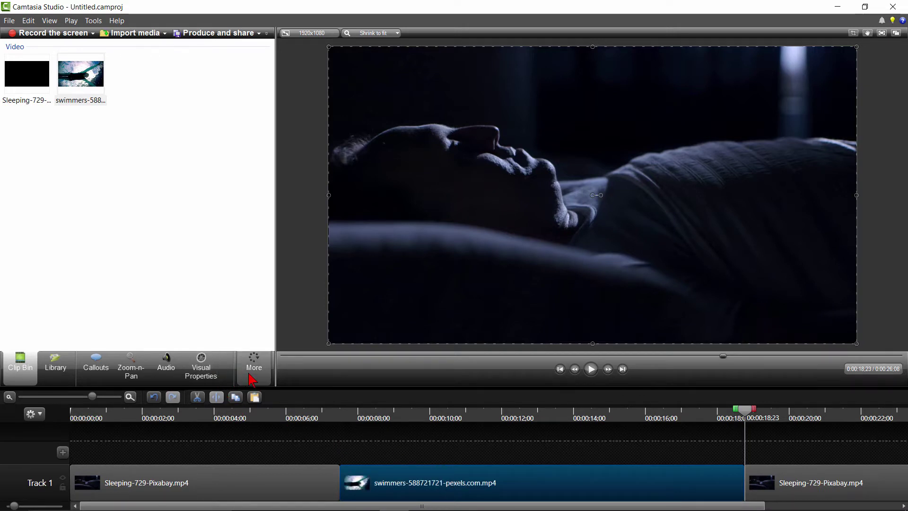
- Set the swimmers clip's opacity to 0 and add an opacity animation point for the fade-in
{"action": "left_click", "coordinate": [251, 376]}
{"action": "left_click", "coordinate": [213, 366]}
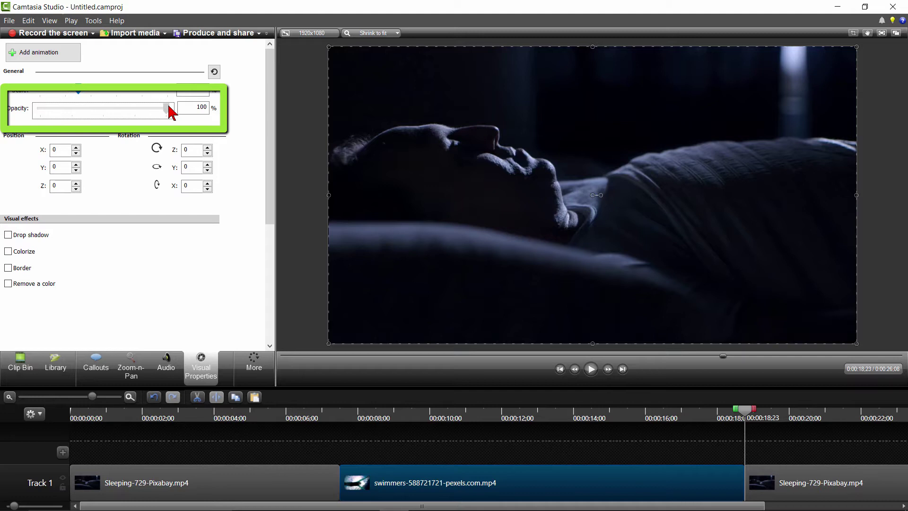
{"action": "left_click_drag", "start_coordinate": [170, 109], "coordinate": [24, 114]}
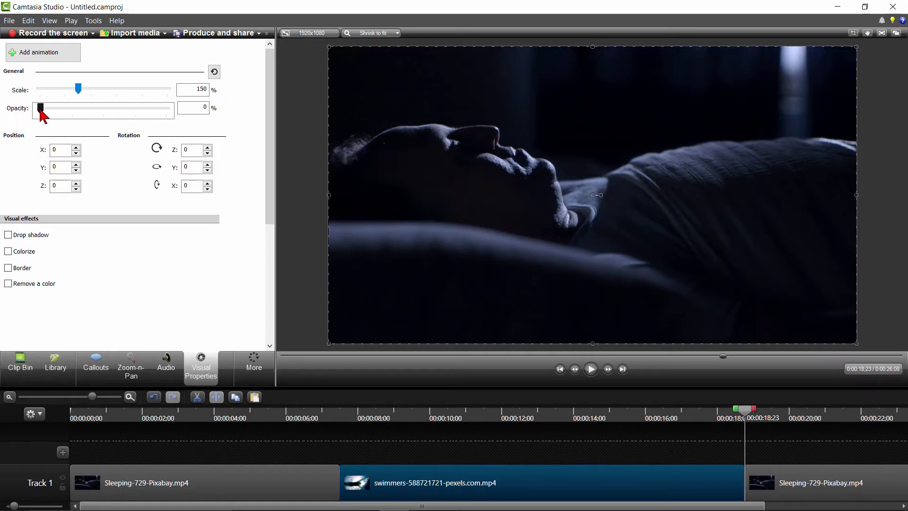
{"action": "left_click_drag", "start_coordinate": [751, 417], "coordinate": [473, 442]}
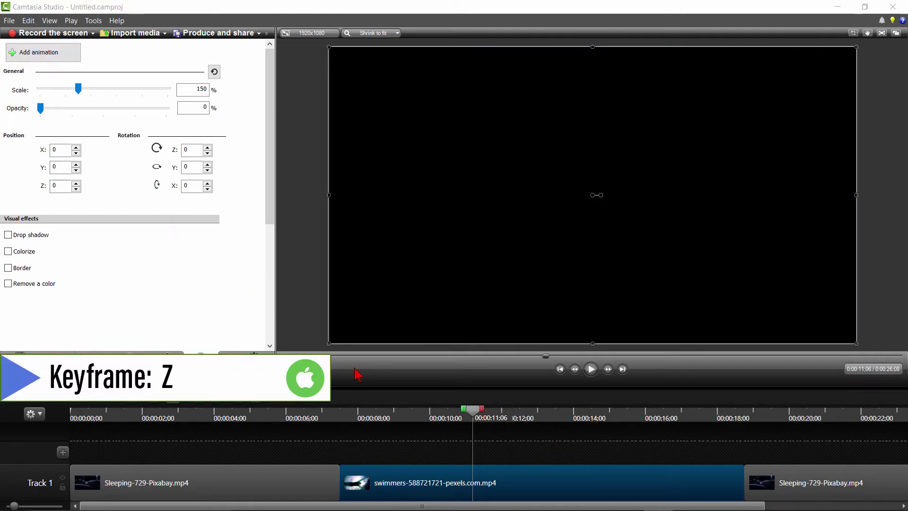
{"action": "key", "text": "z"}
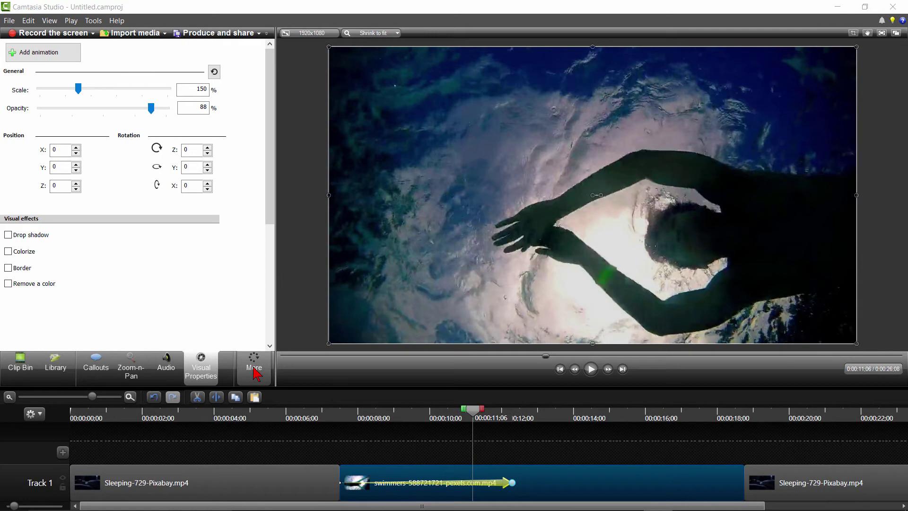
- Place a Ripple transition between the first Sleeping clip and the swimmers clip, then lengthen it
{"action": "left_click", "coordinate": [256, 374]}
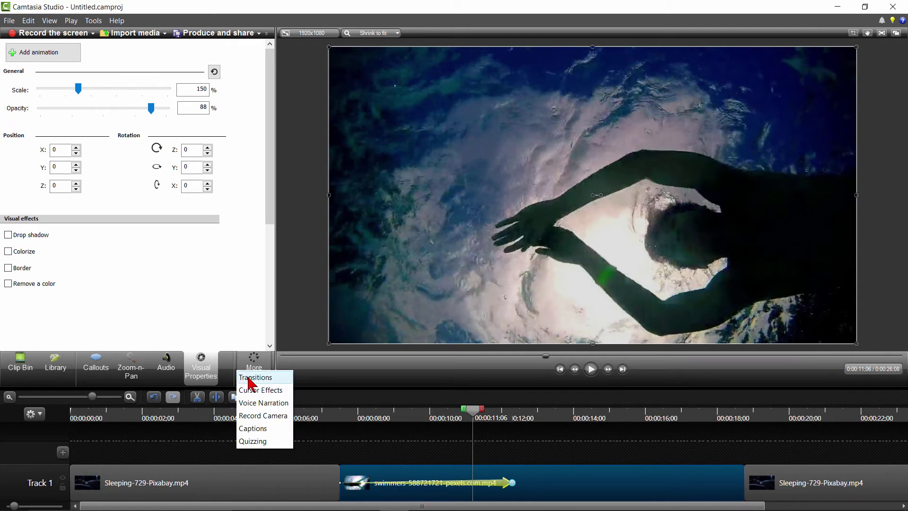
{"action": "left_click", "coordinate": [255, 377]}
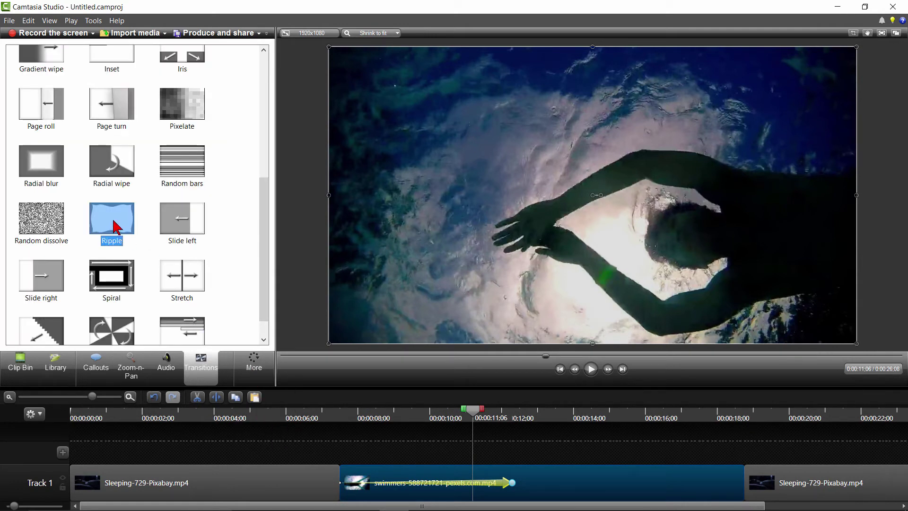
{"action": "left_click_drag", "start_coordinate": [116, 227], "coordinate": [200, 362]}
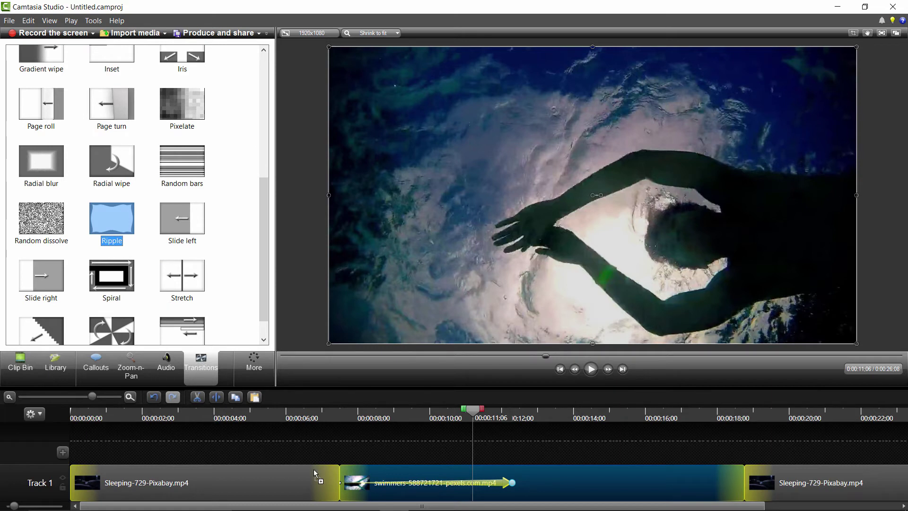
{"action": "left_click_drag", "start_coordinate": [316, 473], "coordinate": [336, 483]}
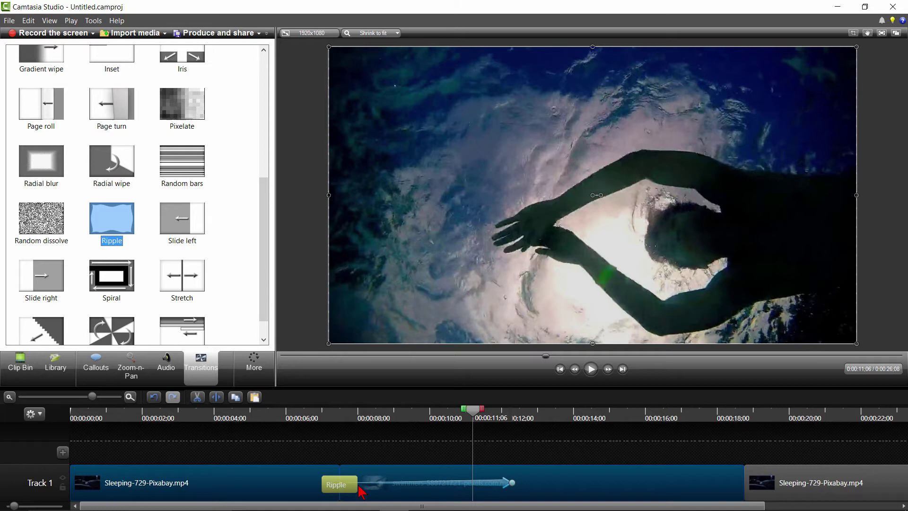
{"action": "left_click", "coordinate": [355, 485]}
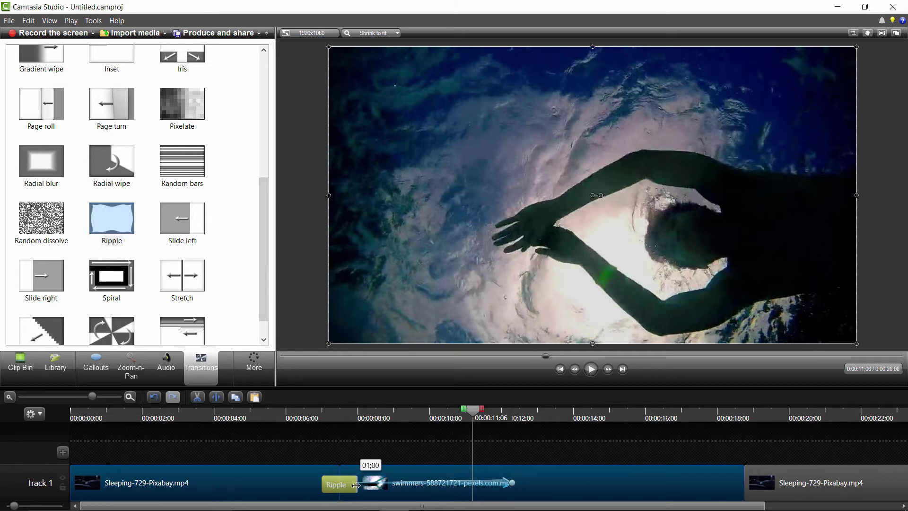
{"action": "left_click_drag", "start_coordinate": [357, 486], "coordinate": [392, 488]}
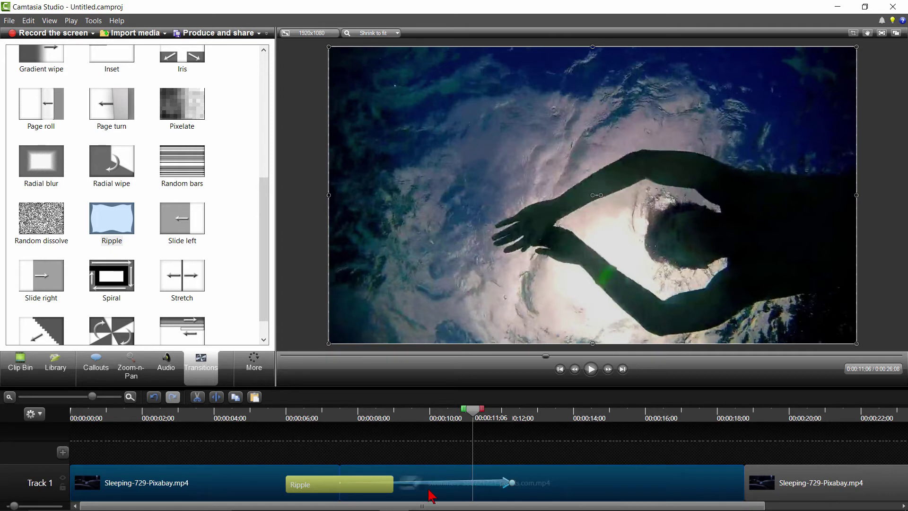
{"action": "left_click_drag", "start_coordinate": [513, 483], "coordinate": [525, 507]}
- Animate the final Sleeping clip's opacity from 0 to 100, starting at the clip's beginning
{"action": "left_click", "coordinate": [687, 483]}
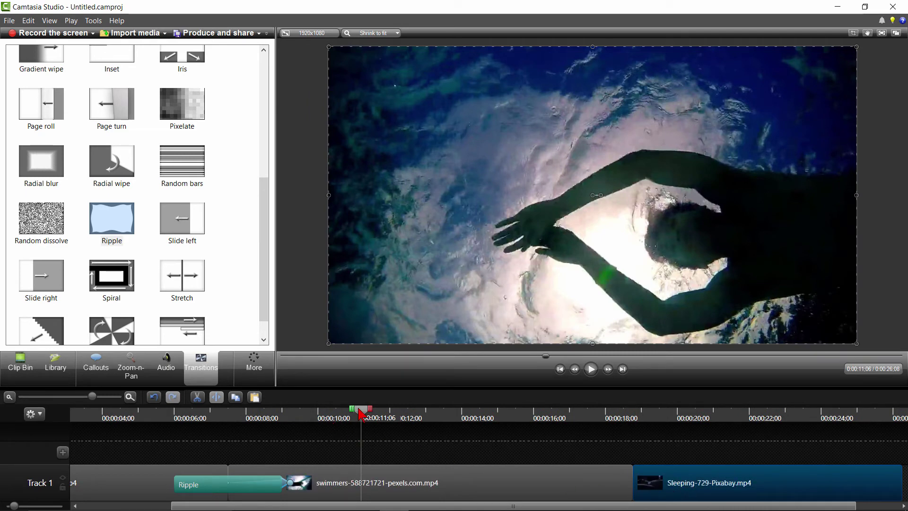
{"action": "left_click_drag", "start_coordinate": [361, 414], "coordinate": [713, 446]}
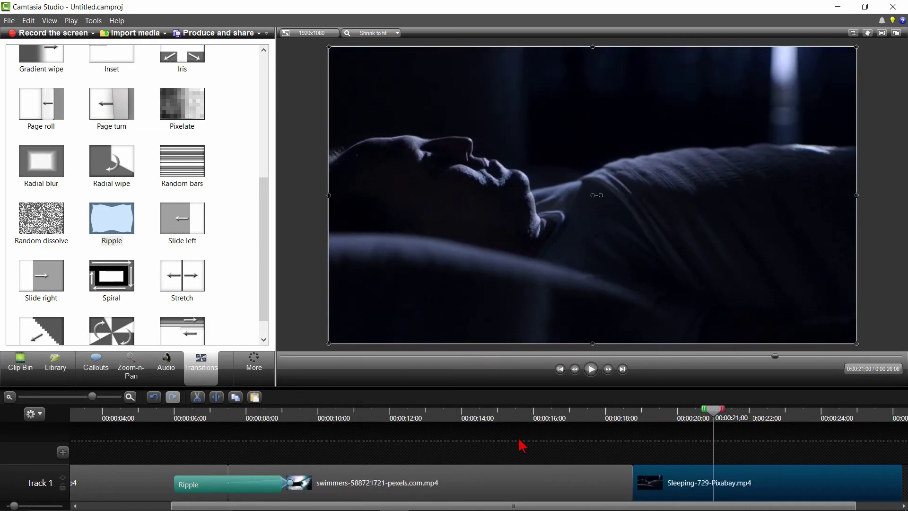
{"action": "left_click", "coordinate": [254, 363]}
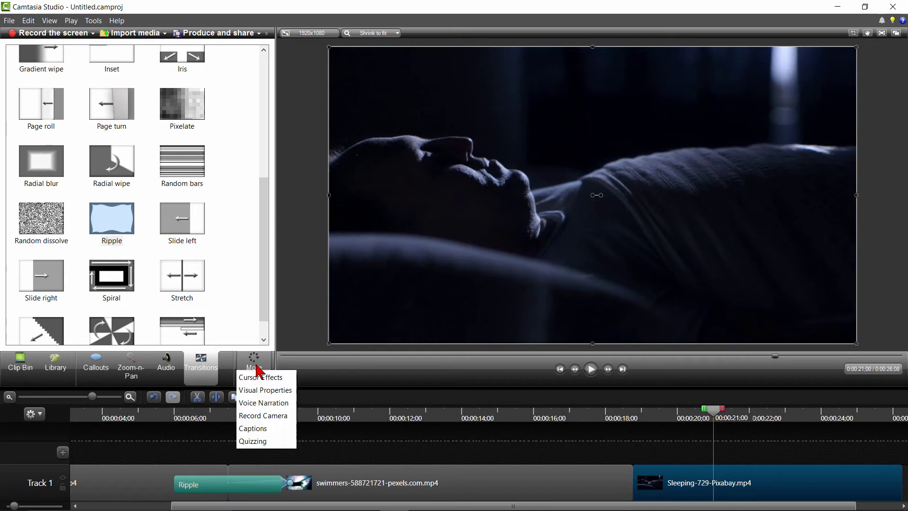
{"action": "left_click", "coordinate": [254, 390]}
{"action": "left_click_drag", "start_coordinate": [167, 110], "coordinate": [40, 108]}
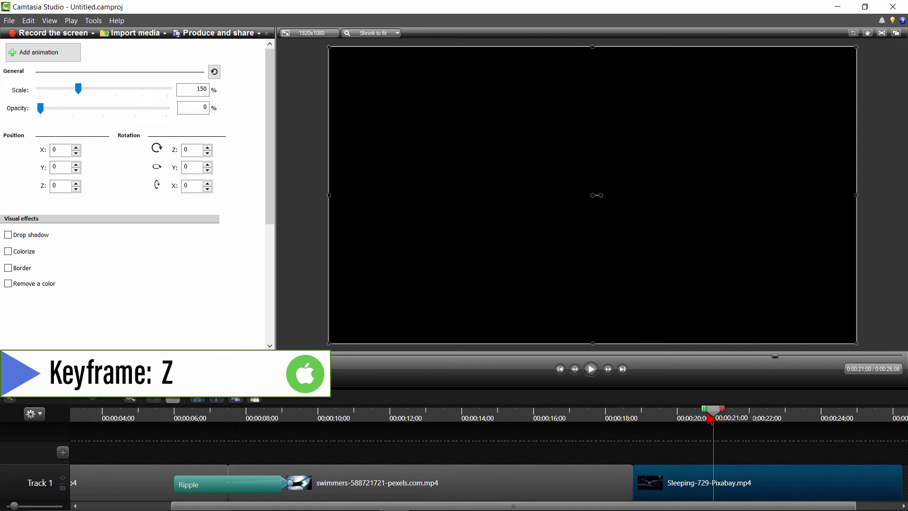
{"action": "key", "text": "z"}
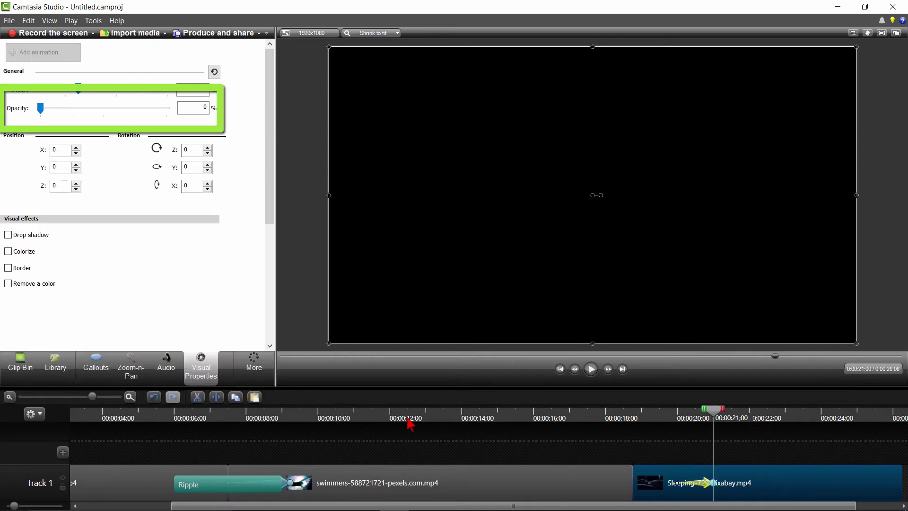
{"action": "left_click_drag", "start_coordinate": [40, 109], "coordinate": [170, 112]}
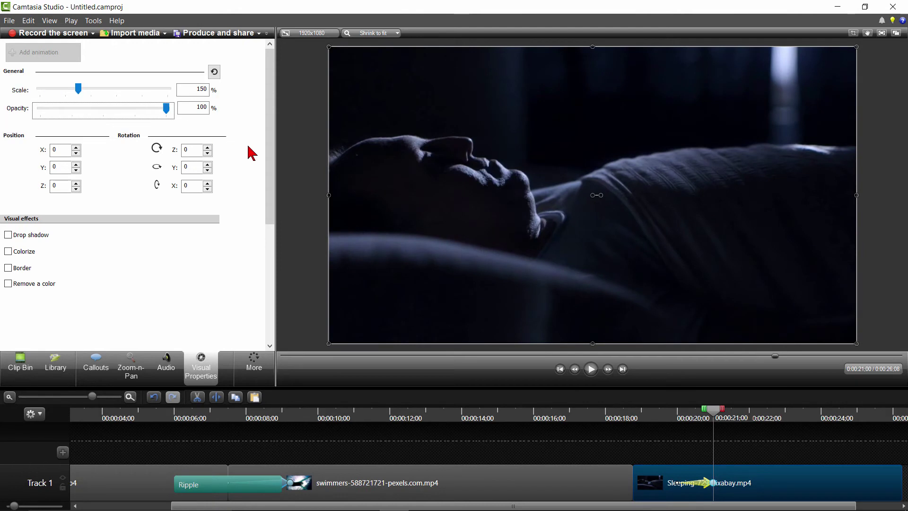
{"action": "left_click_drag", "start_coordinate": [697, 484], "coordinate": [830, 482]}
- Place a lengthened Ripple transition between the swimmers clip and the final Sleeping clip
{"action": "left_click", "coordinate": [254, 365]}
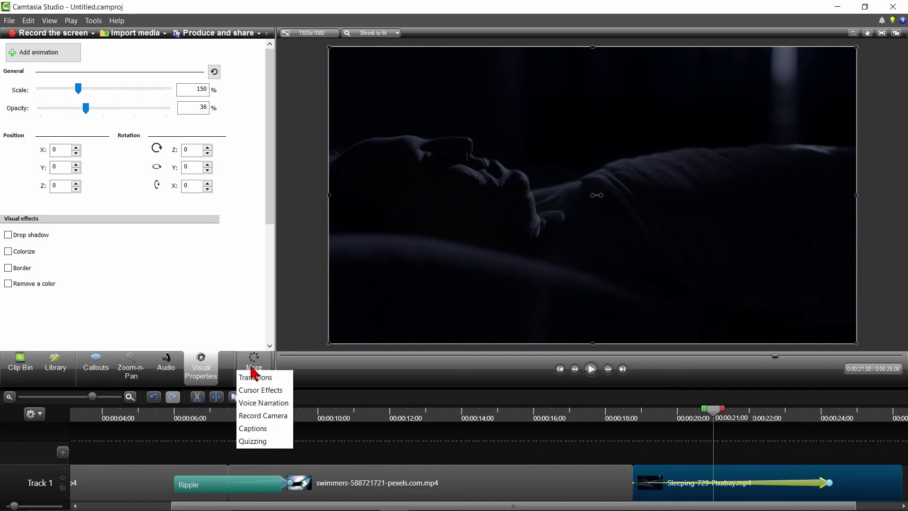
{"action": "left_click", "coordinate": [255, 378]}
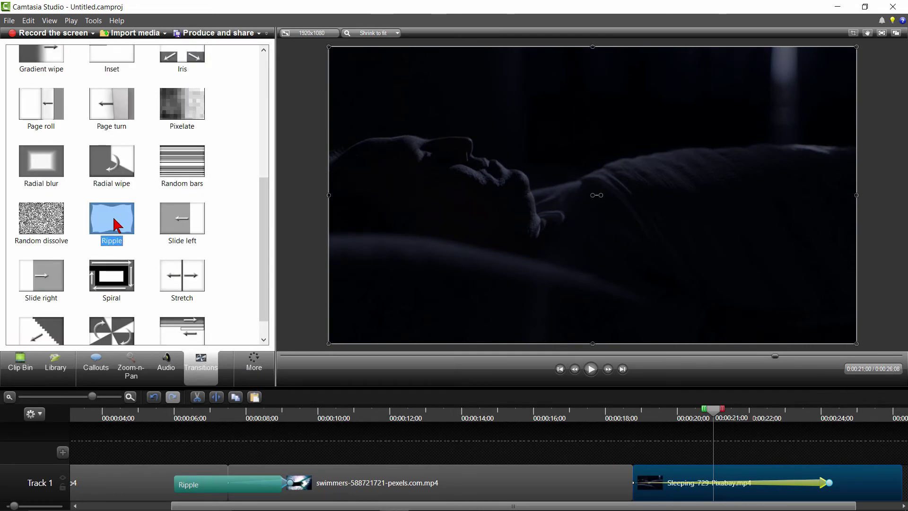
{"action": "left_click_drag", "start_coordinate": [116, 222], "coordinate": [356, 401]}
{"action": "left_click_drag", "start_coordinate": [512, 466], "coordinate": [695, 490]}
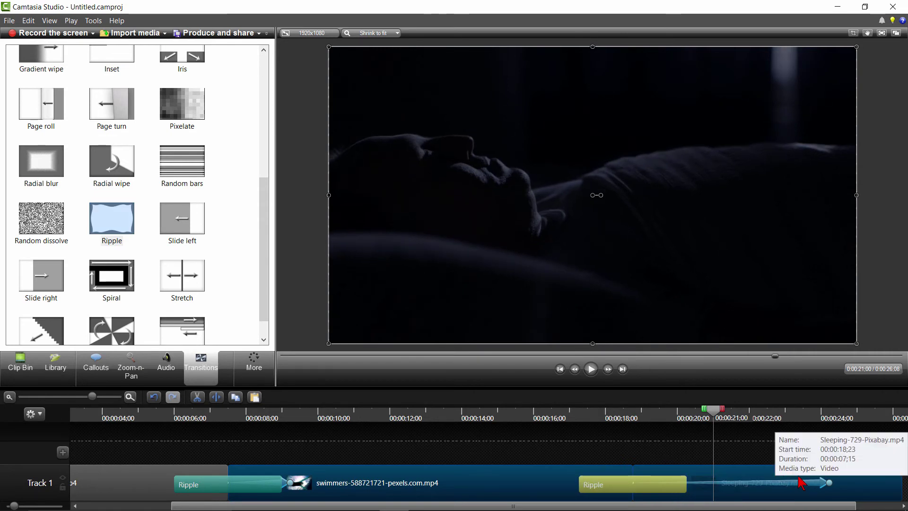
{"action": "left_click_drag", "start_coordinate": [828, 481], "coordinate": [694, 494]}
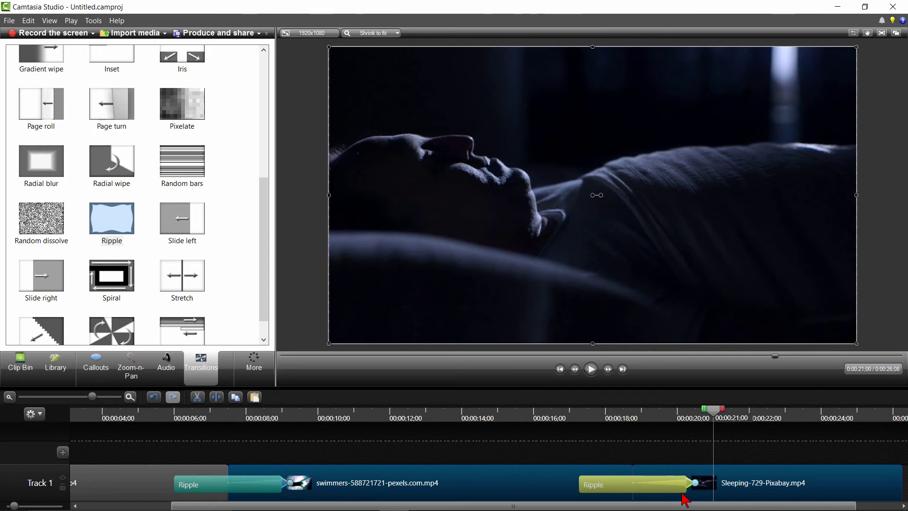
{"action": "left_click", "coordinate": [162, 416]}
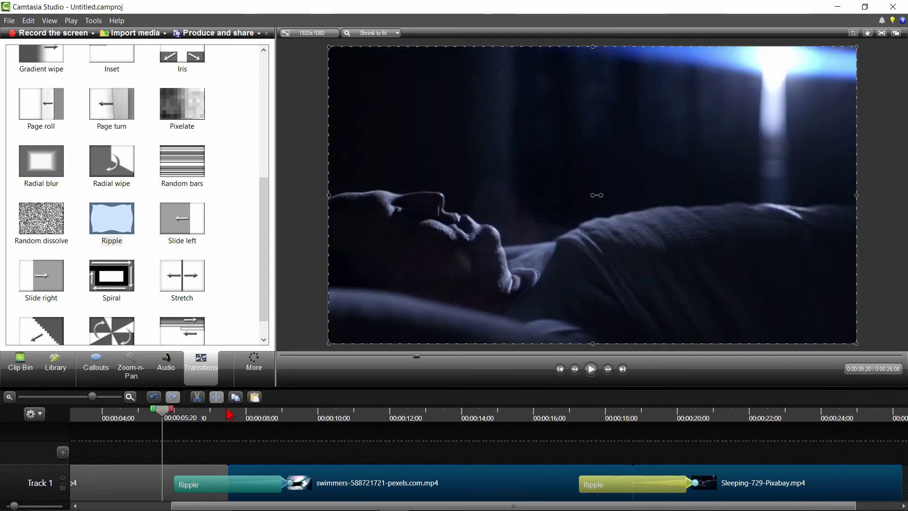
{"action": "left_click", "coordinate": [591, 369]}
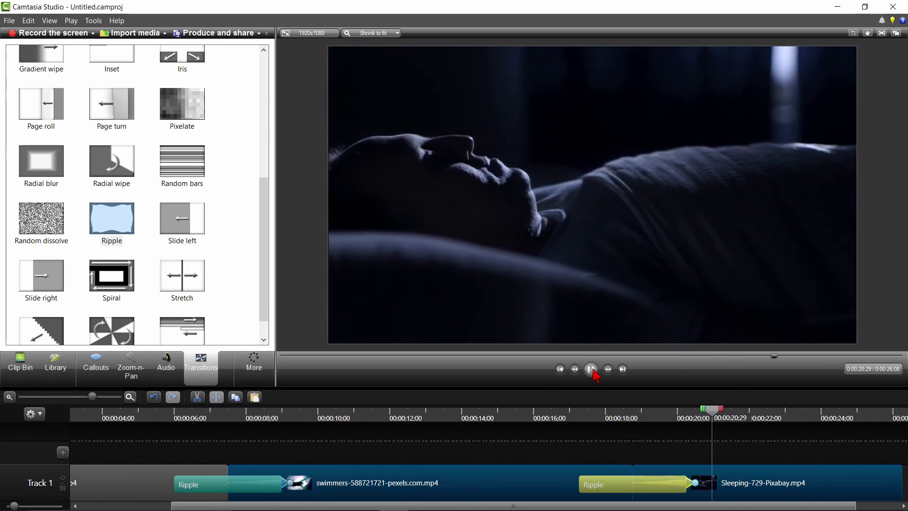
{"action": "left_click", "coordinate": [593, 371]}
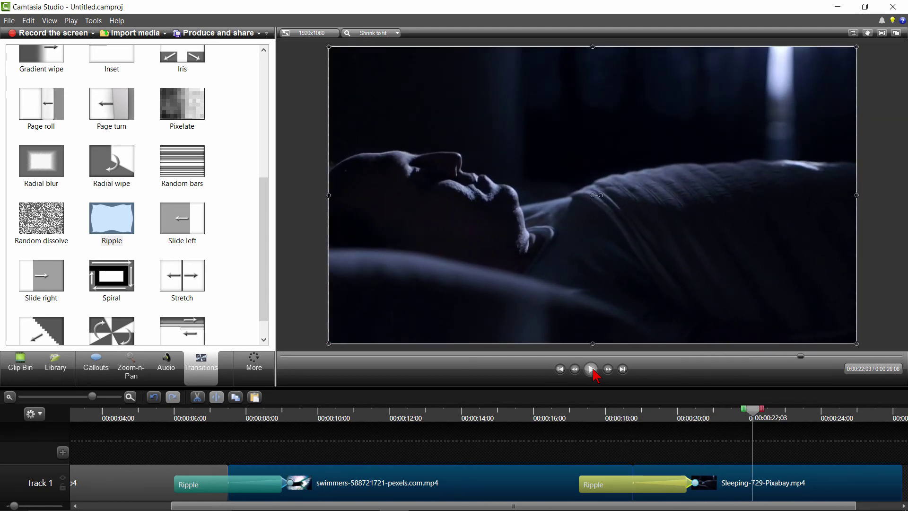